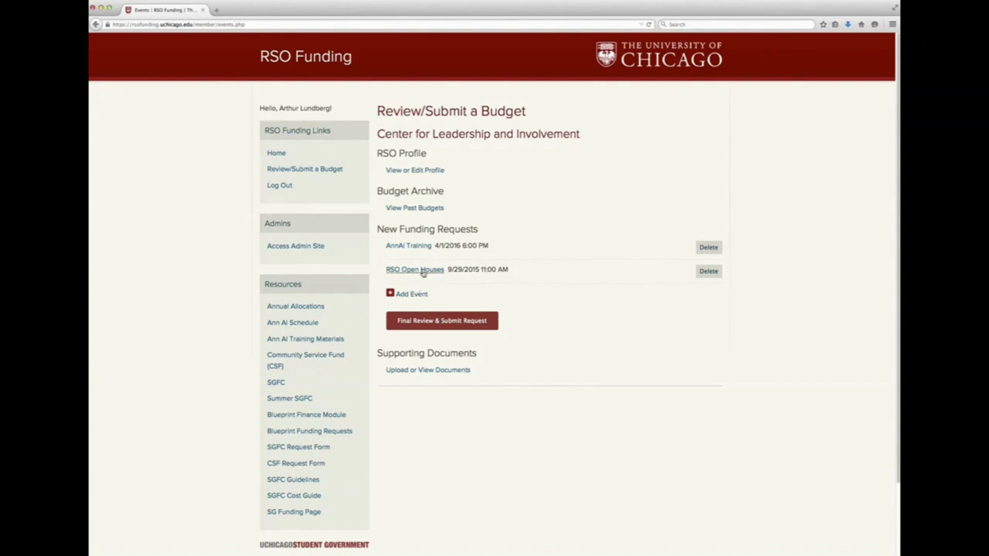
Open the AnnAl Training event request and review its details, from event ranking and frequency through attendance, admissions and member notes.
click(415, 247)
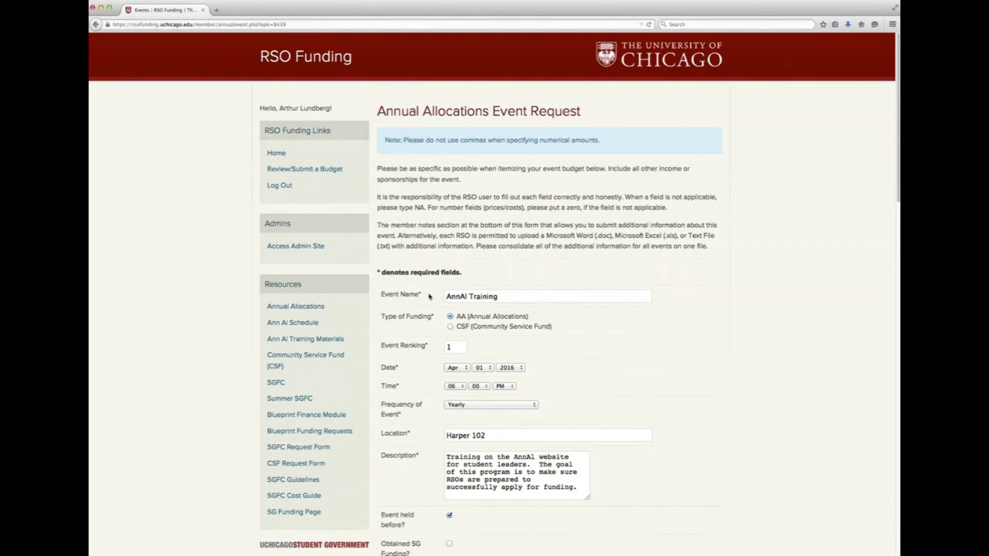
click(457, 345)
click(519, 405)
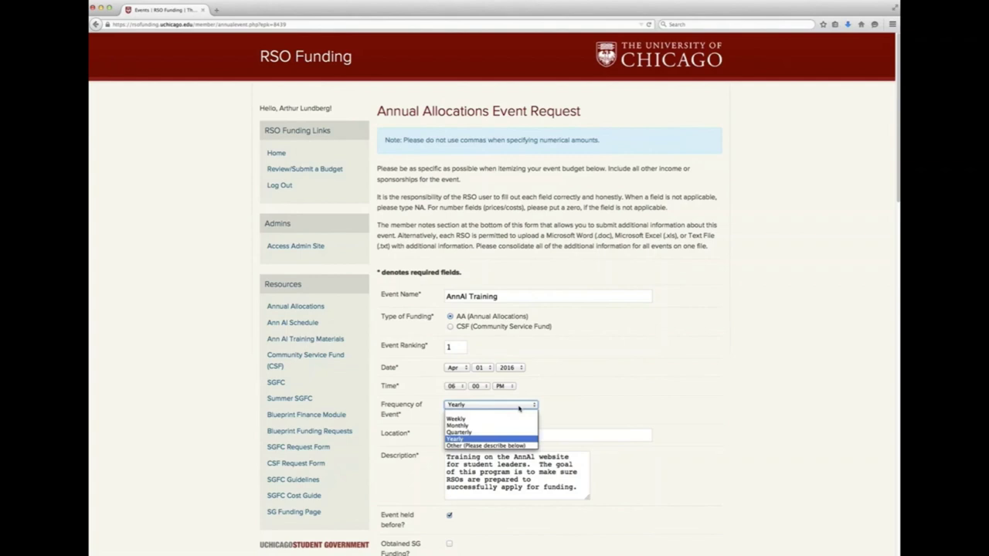
click(560, 407)
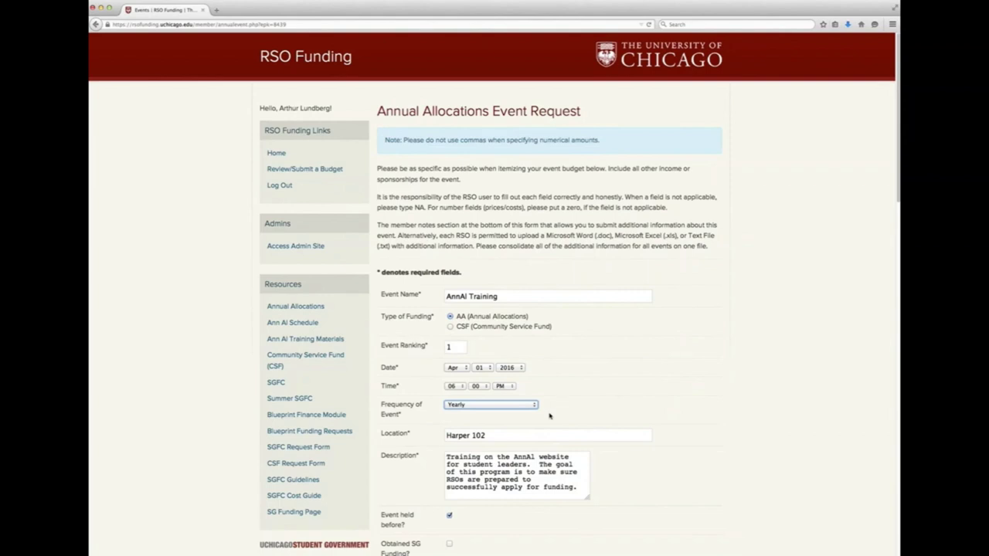
click(546, 435)
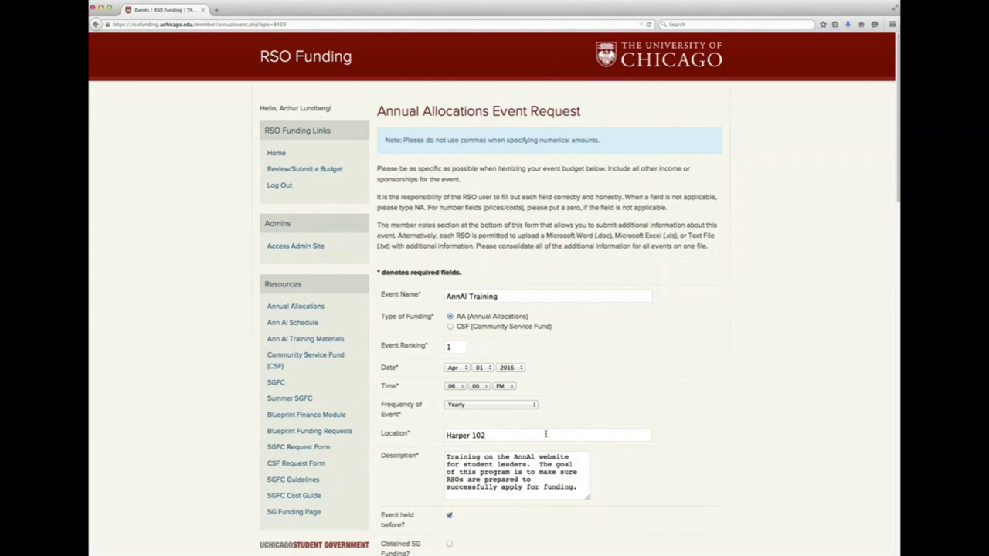
scroll(608, 469, down, 3)
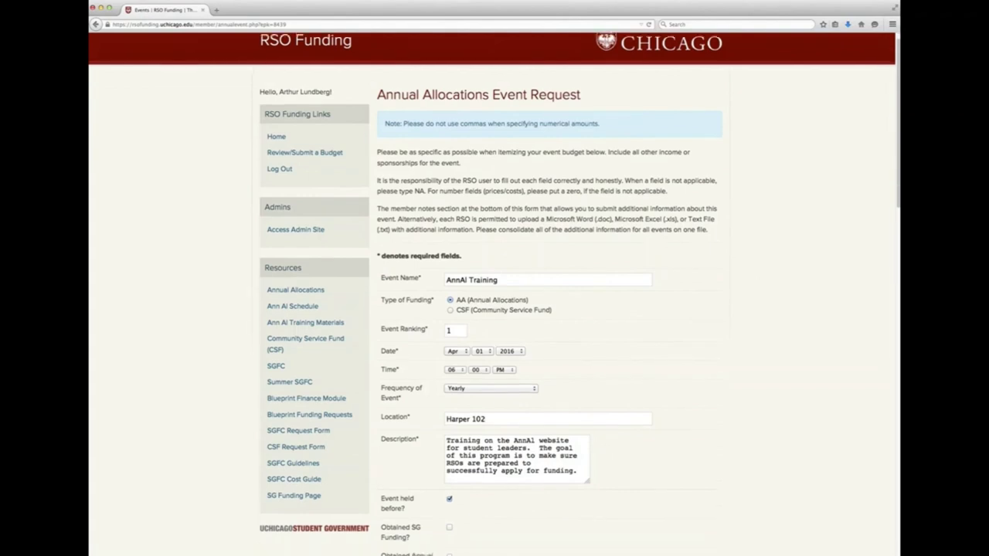
scroll(549, 309, down, 4)
scroll(549, 309, down, 1)
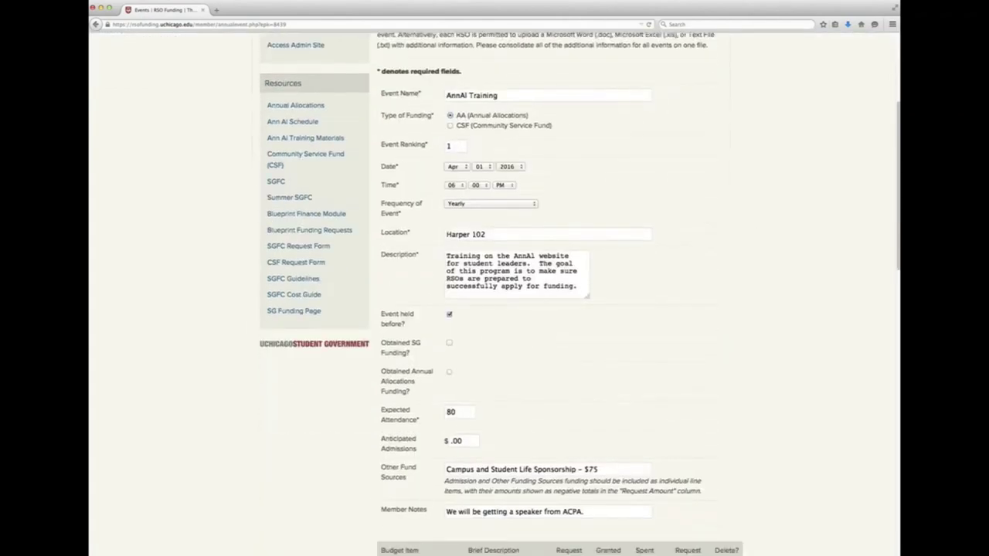
scroll(549, 309, down, 6)
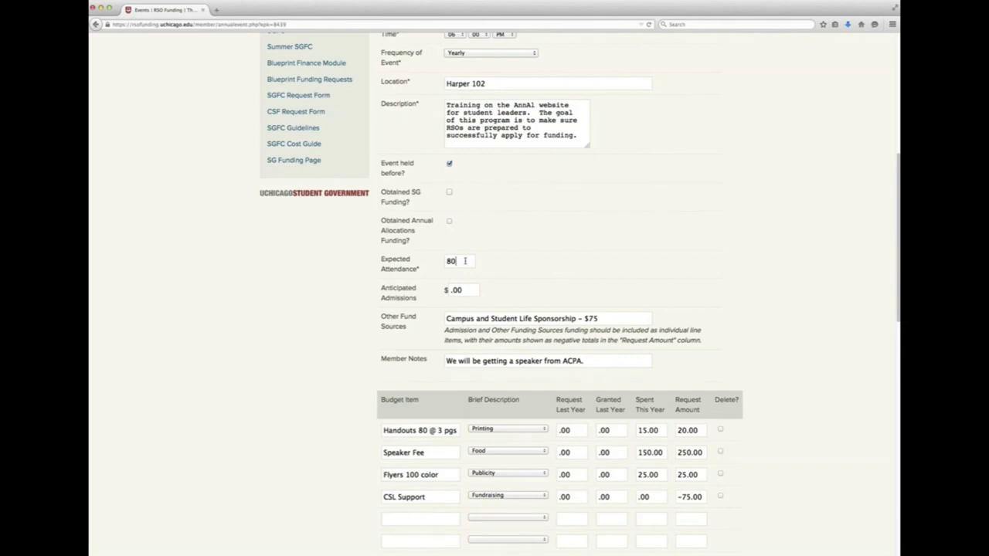
click(469, 288)
click(438, 361)
Examine the budget item table, including the category options and the amount spent this year for the handouts row.
scroll(437, 360, down, 5)
scroll(495, 309, down, 2)
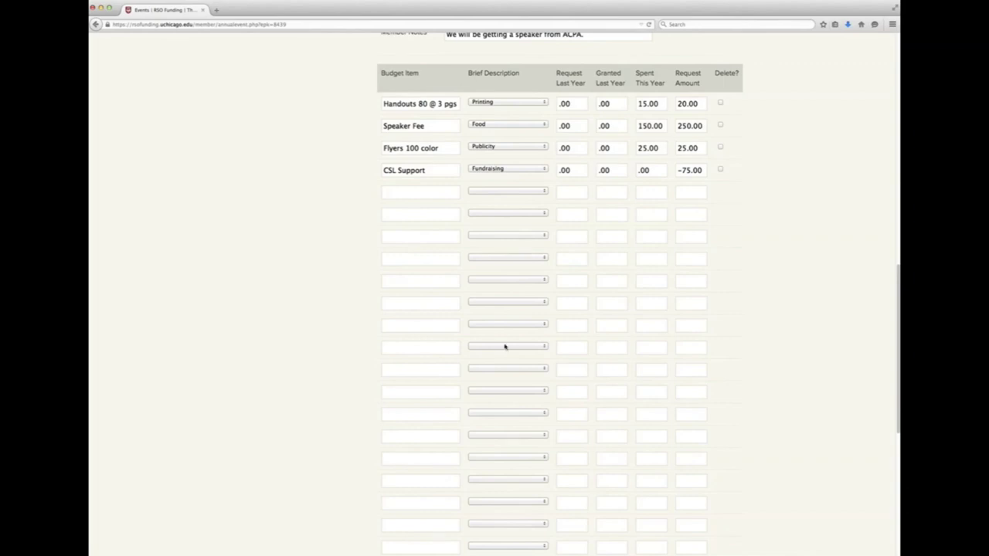
click(385, 104)
click(520, 106)
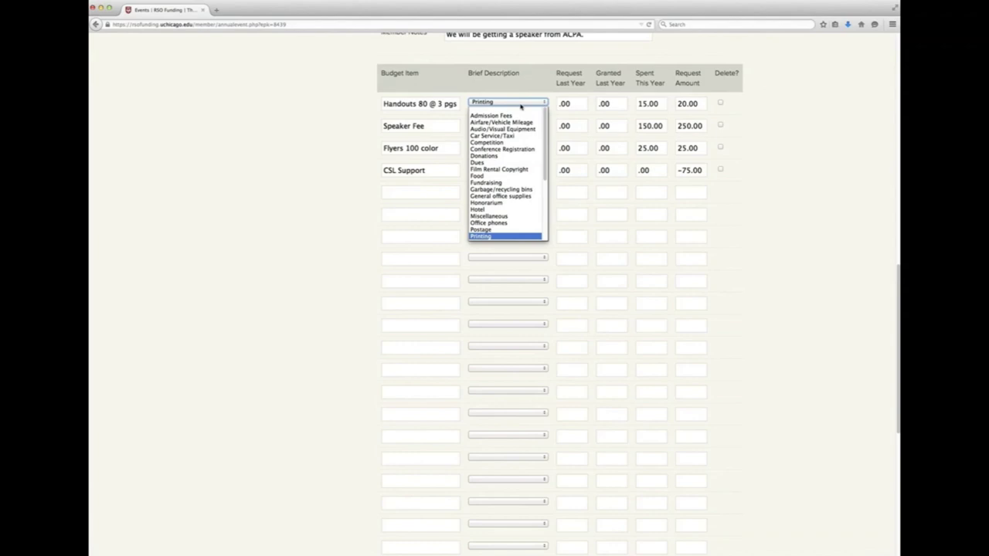
click(520, 105)
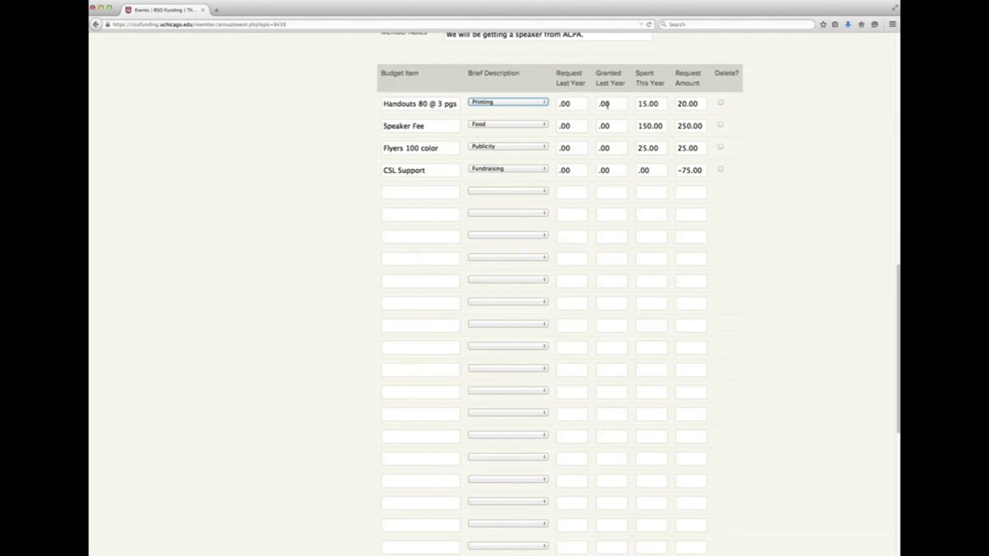
click(661, 103)
Try a request amount of 175 for the Speaker Fee and 0 for CSL Support.
drag(690, 127, 680, 130)
text(175)
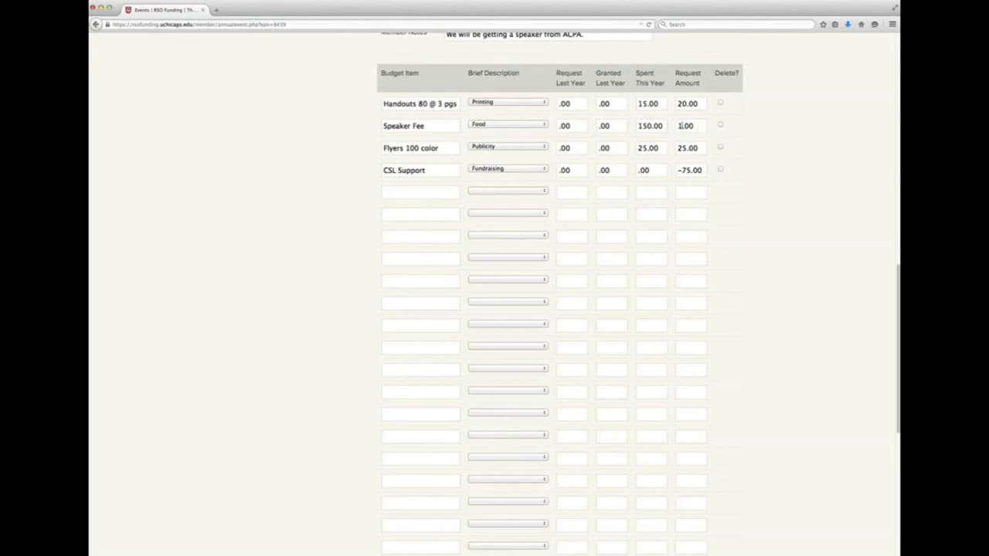
drag(693, 173, 673, 169)
text(0)
Set the request amounts to 250 for the Speaker Fee and -75 for CSL Support, and save the event request.
drag(692, 126, 675, 127)
text(250)
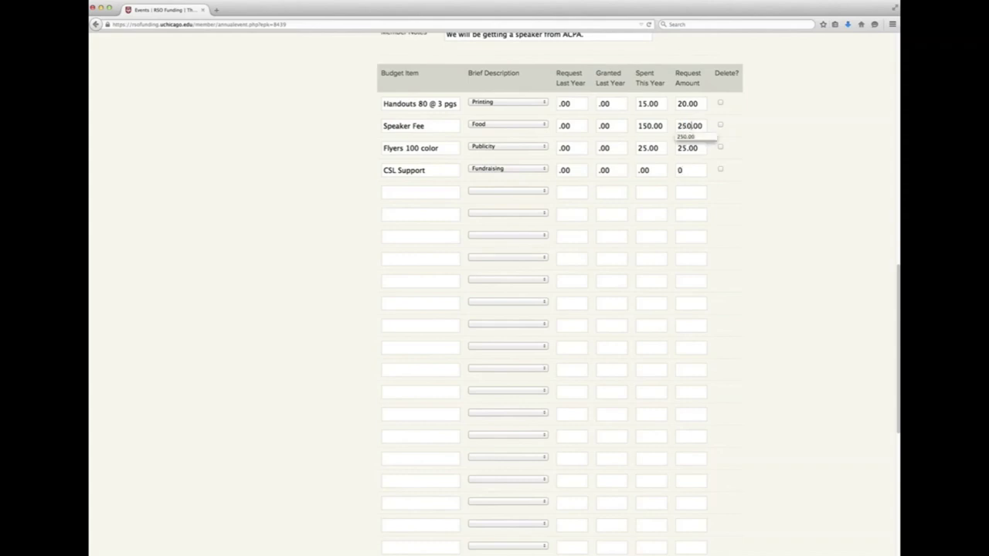
click(680, 170)
text(-75)
scroll(696, 216, down, 5)
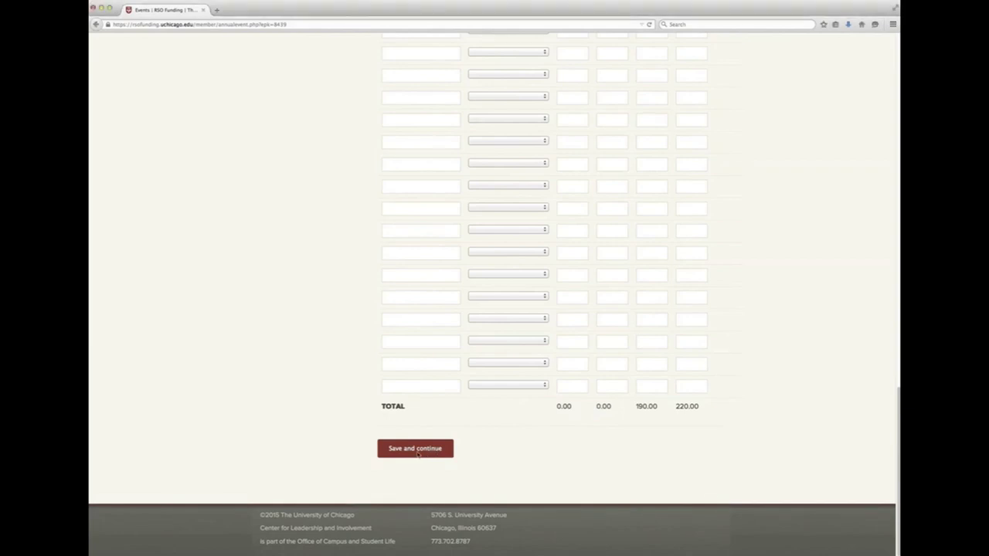
click(415, 451)
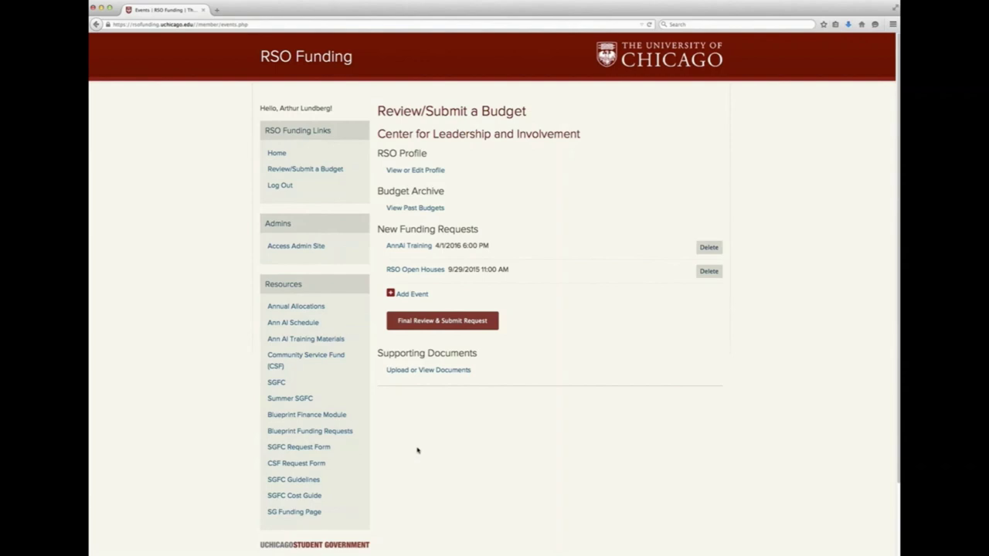
Open the final review, agree to the Student Government Annual Allocations rules and regulations, and submit the budget request.
click(451, 324)
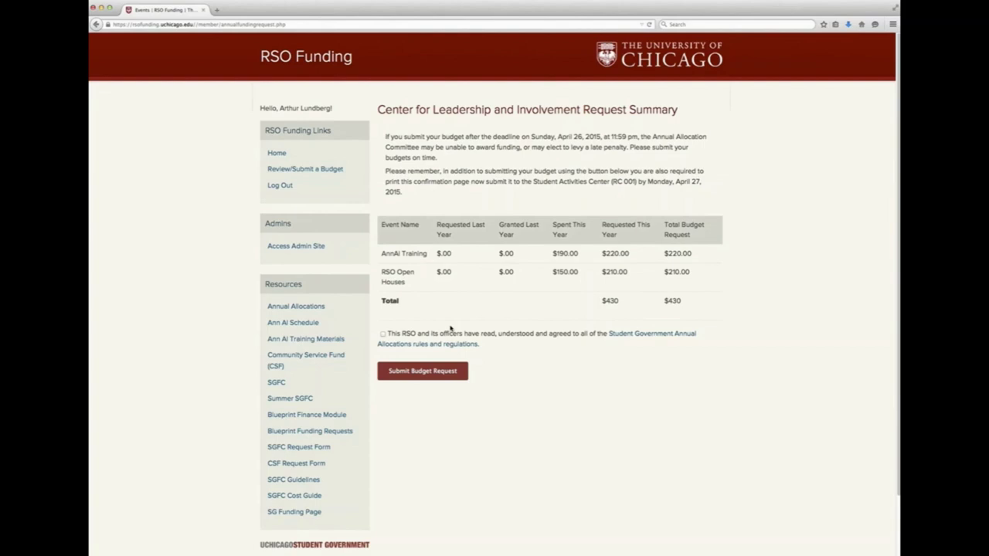
click(383, 335)
click(433, 378)
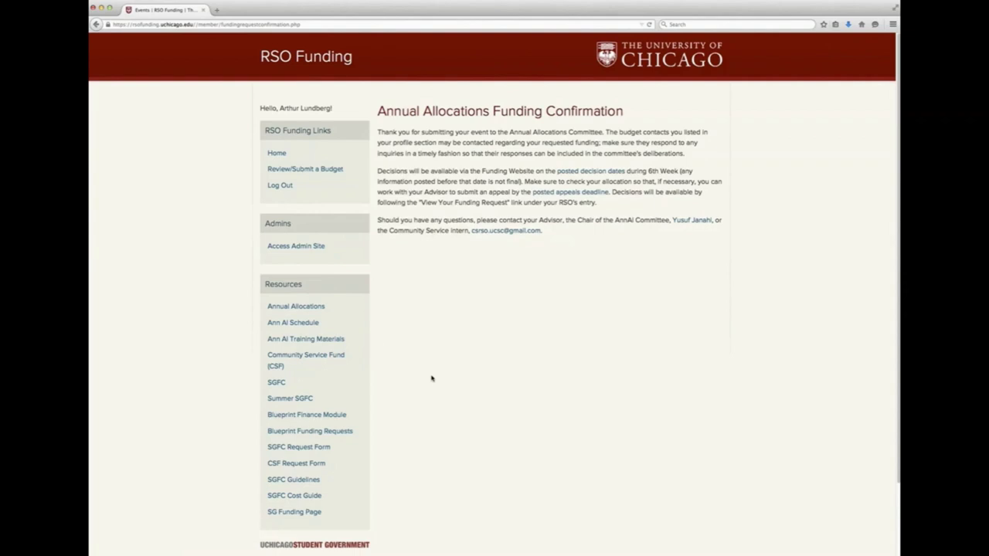
Return to the Review/Submit a Budget page and check the submission date and time of the new funding request.
click(337, 171)
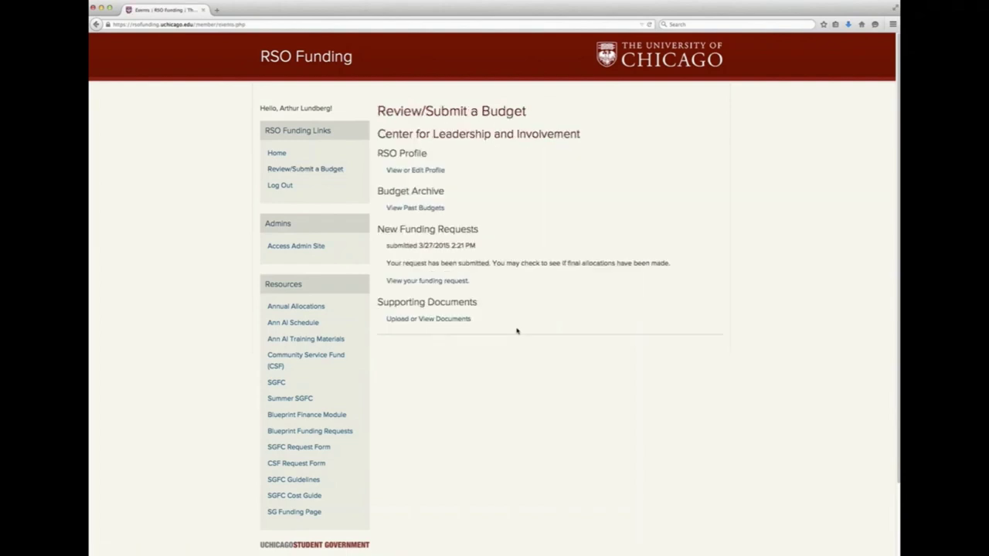
drag(422, 245, 490, 249)
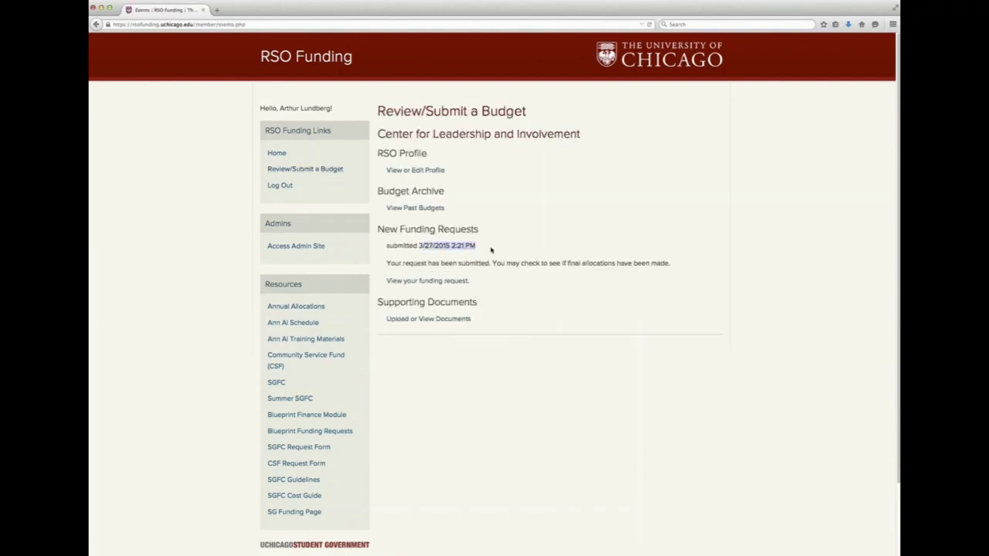